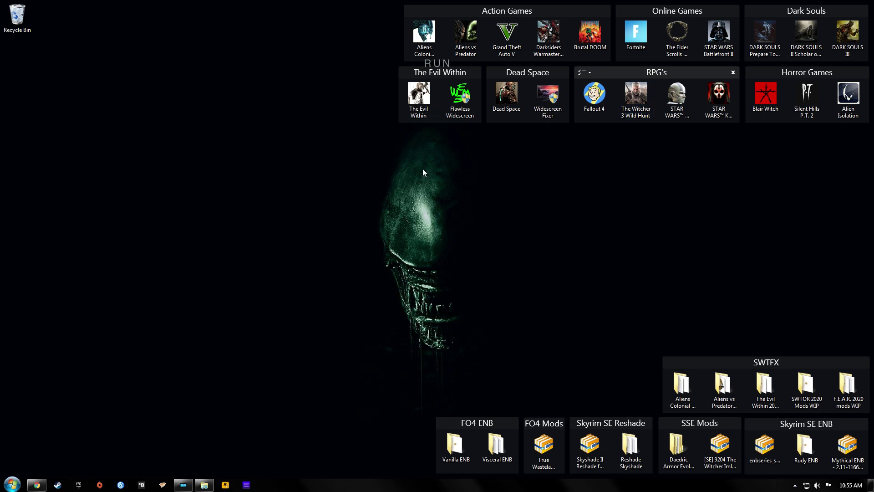
# Look over the Mod Organizer 2 download page in the browser, then hide the browser
pyautogui.click(37, 484)
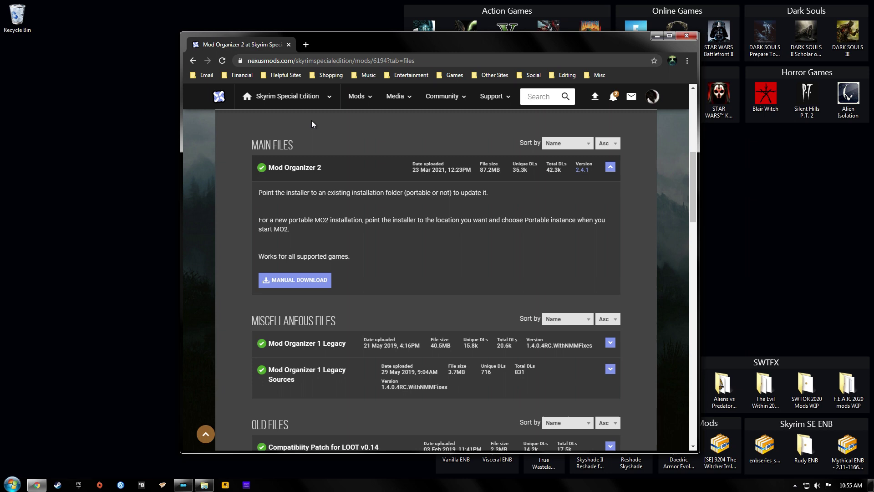
pyautogui.scroll(7, 323, 189)
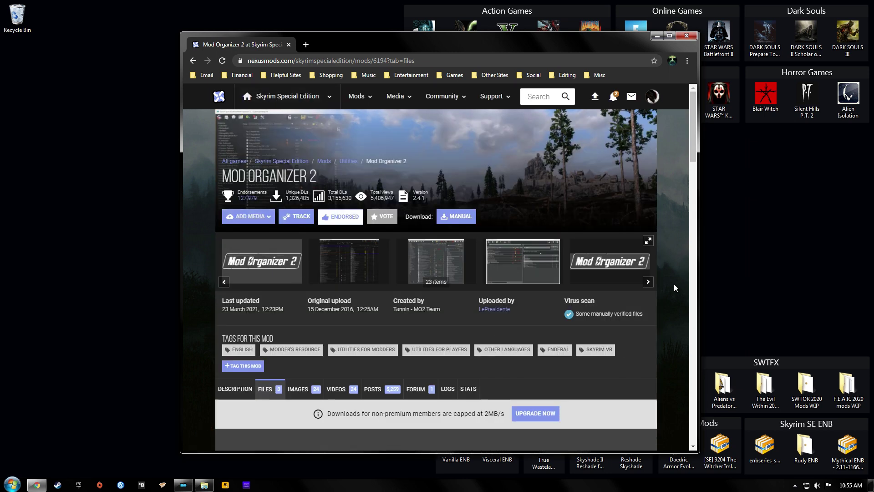
pyautogui.scroll(-6, 599, 276)
pyautogui.scroll(3, 599, 276)
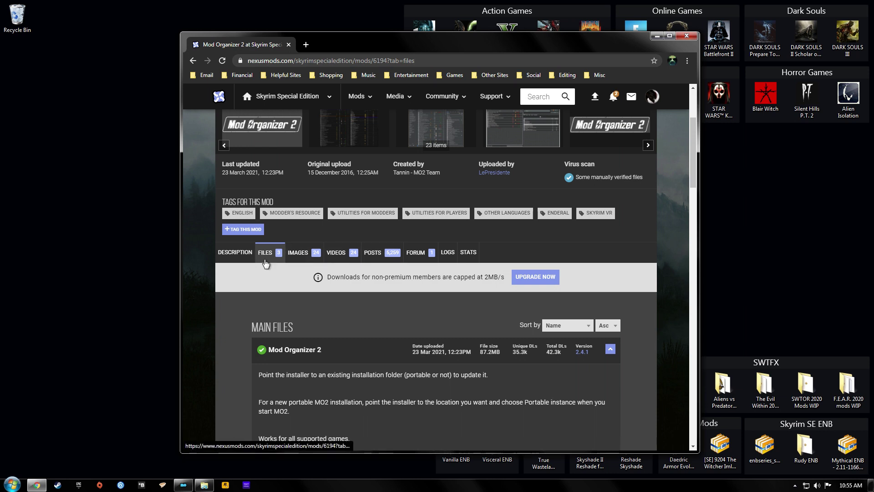
pyautogui.scroll(-4, 605, 326)
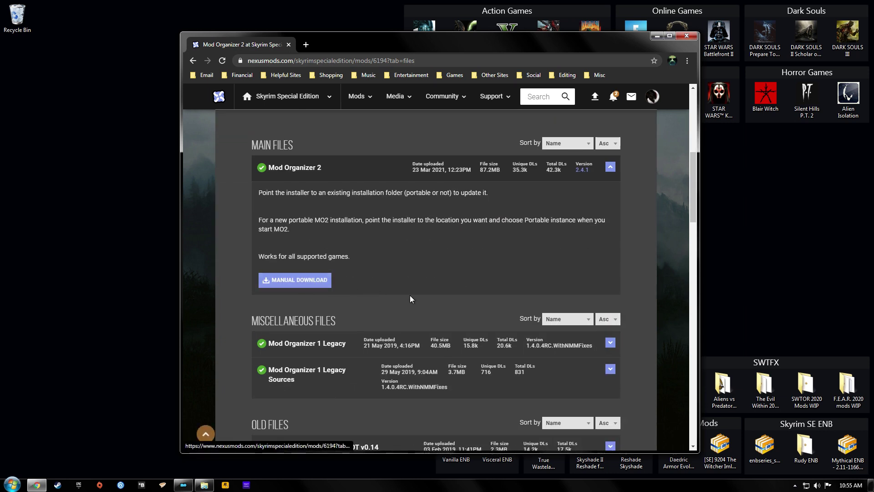
pyautogui.scroll(2, 631, 295)
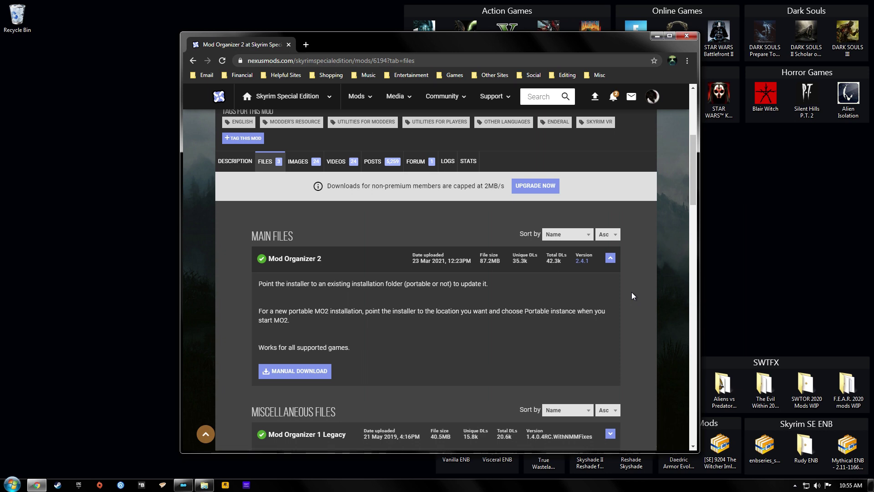
pyautogui.scroll(5, 669, 297)
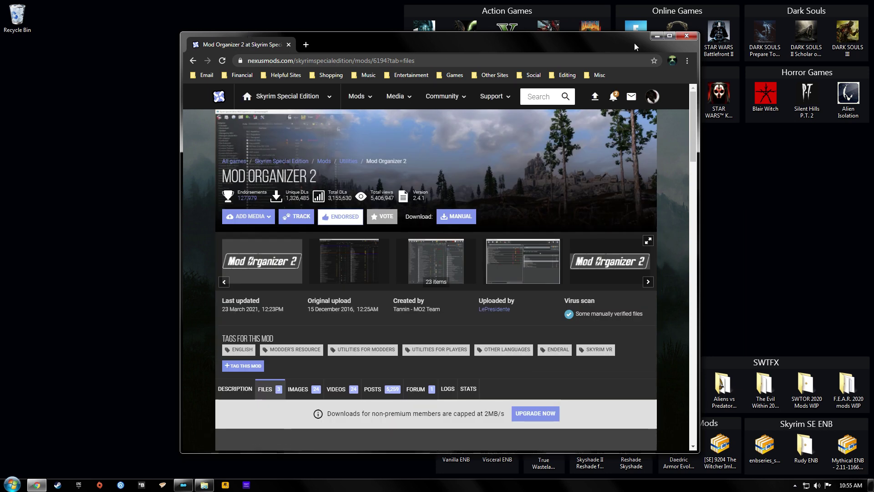
pyautogui.click(656, 36)
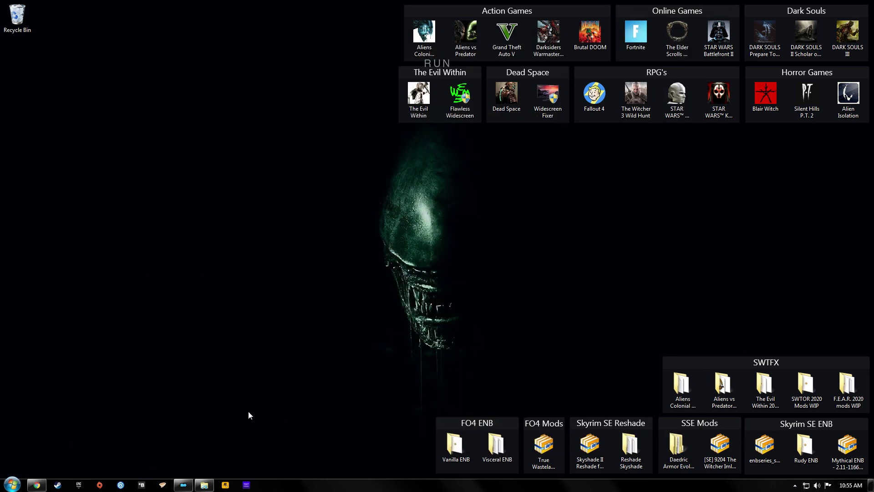
# Restore Mod Organizer 2, reposition its window, and run Fallout 4
pyautogui.click(182, 488)
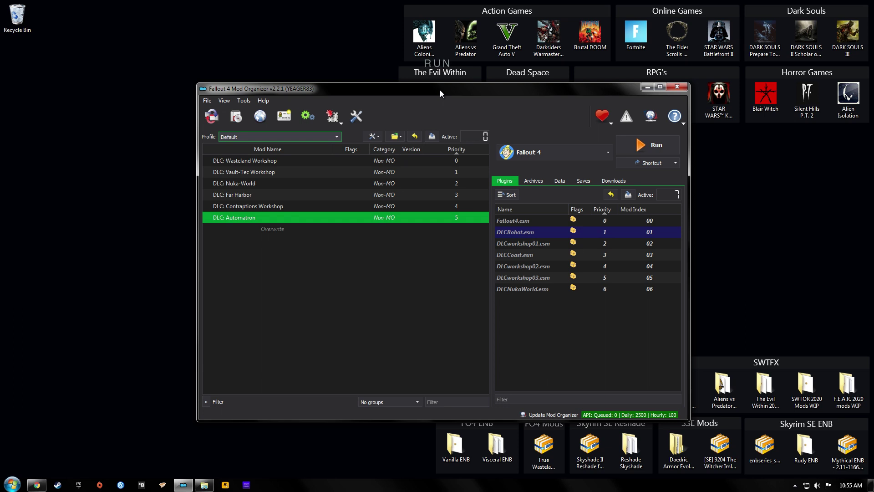
pyautogui.moveTo(439, 89)
pyautogui.mouseDown()
pyautogui.moveTo(450, 92)
pyautogui.moveTo(444, 97)
pyautogui.mouseUp()
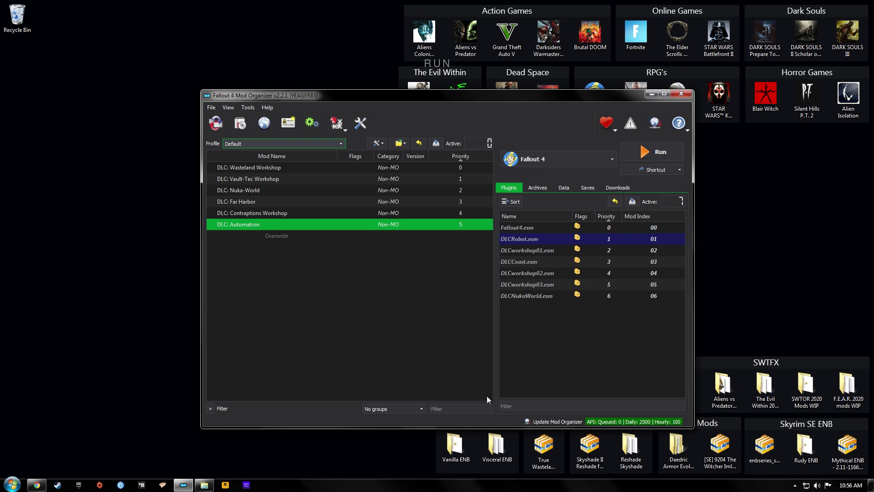
pyautogui.click(645, 154)
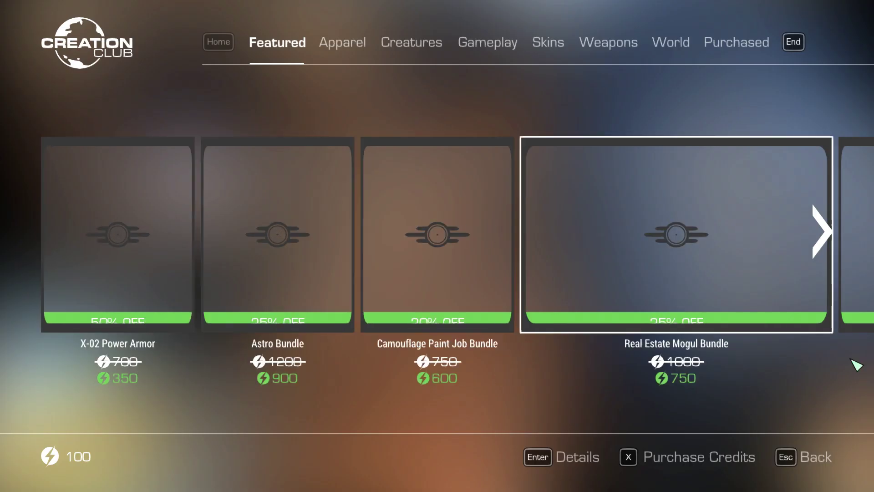
# Browse the Creation Club Purchased items to reach TransDOGrifier
pyautogui.click(757, 46)
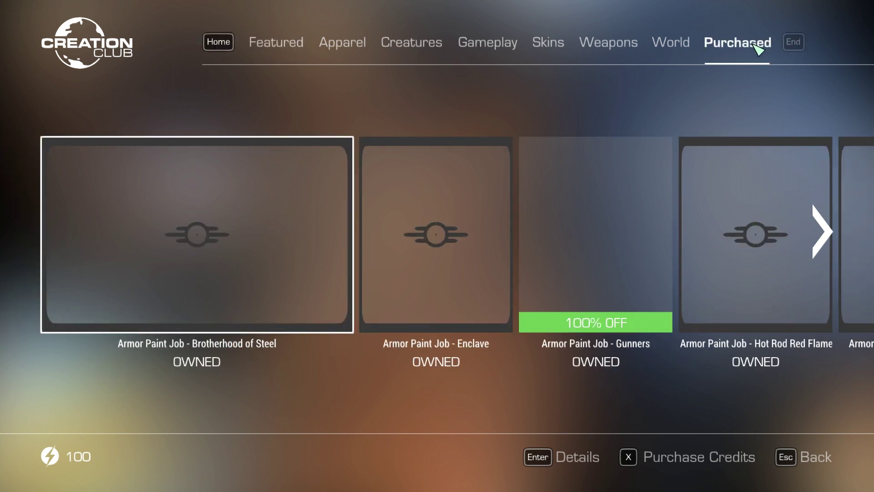
pyautogui.press('Right')
pyautogui.press('Right')
pyautogui.press('Right')
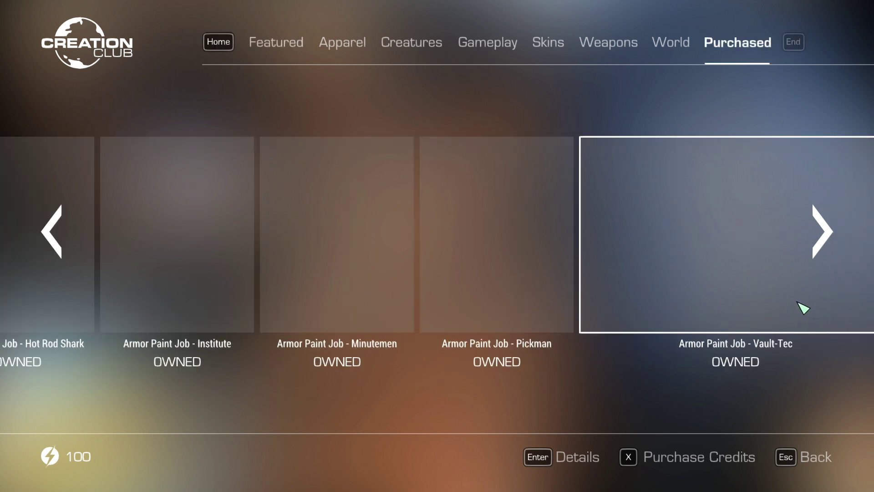
pyautogui.press('Right')
pyautogui.press('Right')
pyautogui.press('Right')
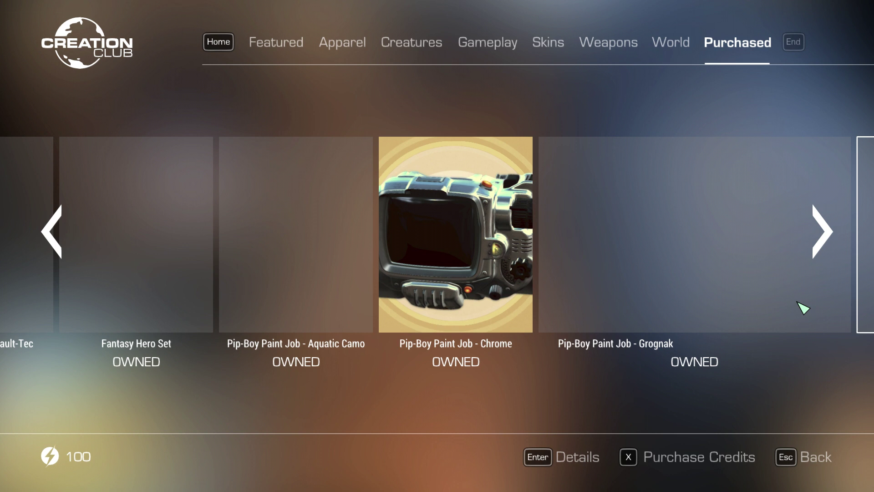
pyautogui.press('Right')
pyautogui.press('Right')
pyautogui.press('Right')
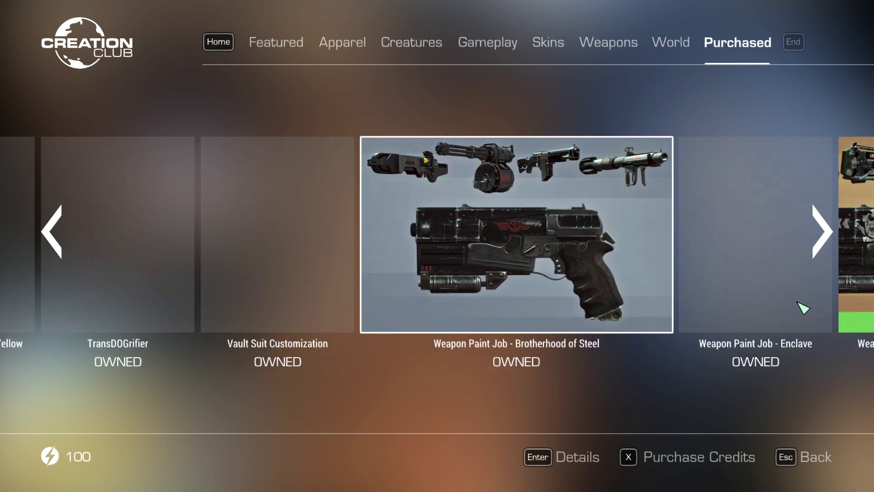
pyautogui.press('Left')
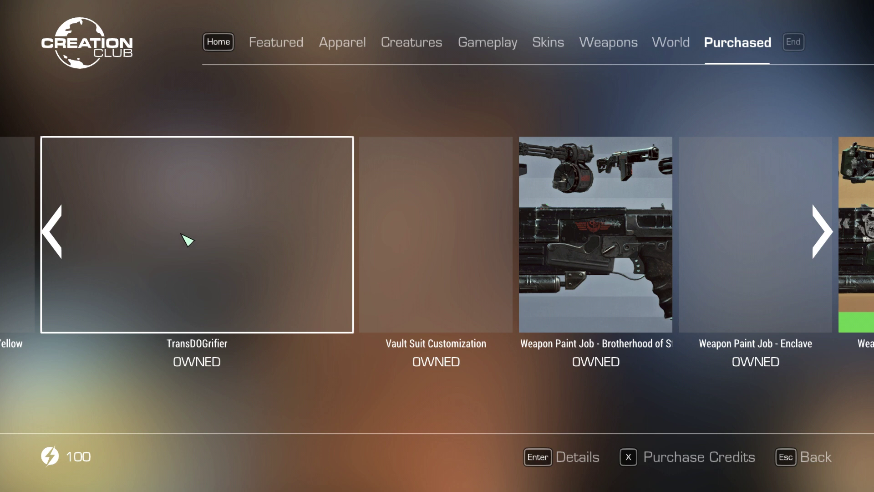
# Download TransDOGrifier from its details page and return to the Purchased list
pyautogui.click(187, 239)
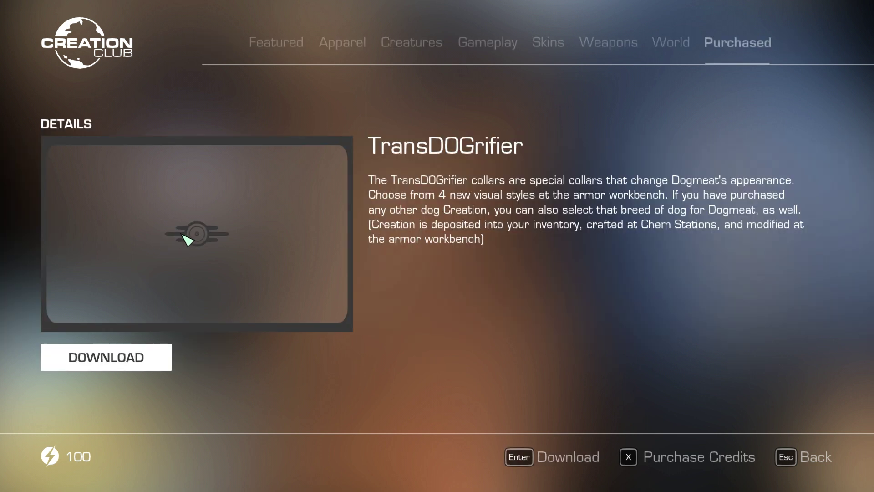
pyautogui.click(110, 362)
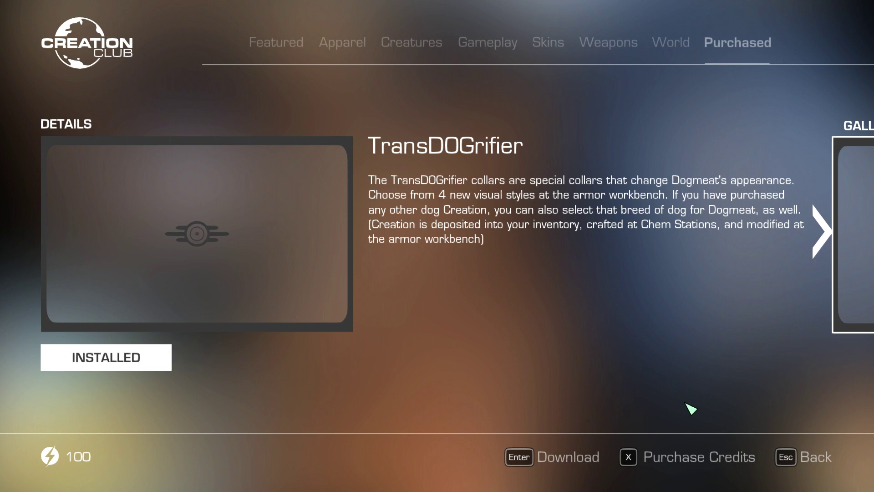
pyautogui.press('Escape')
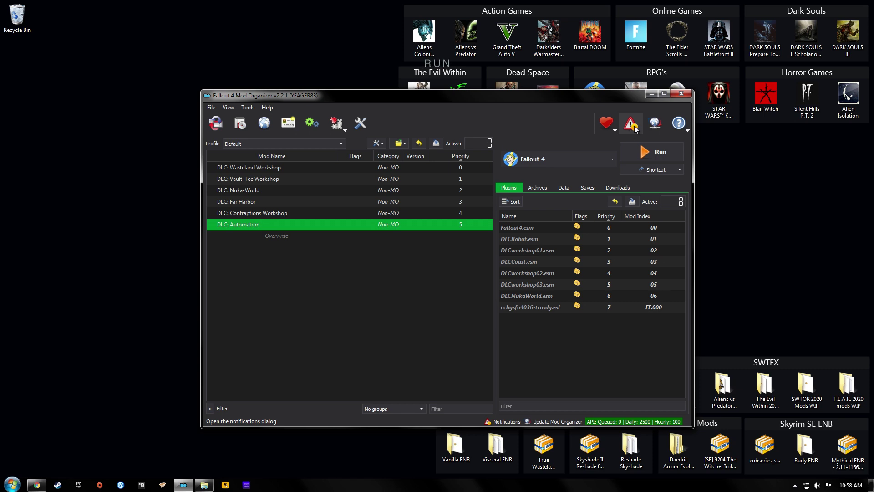
pyautogui.click(636, 128)
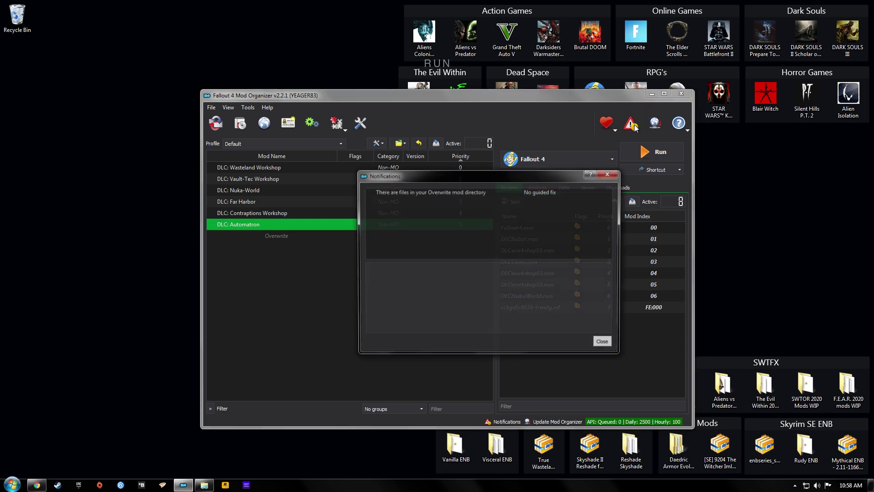
pyautogui.click(441, 191)
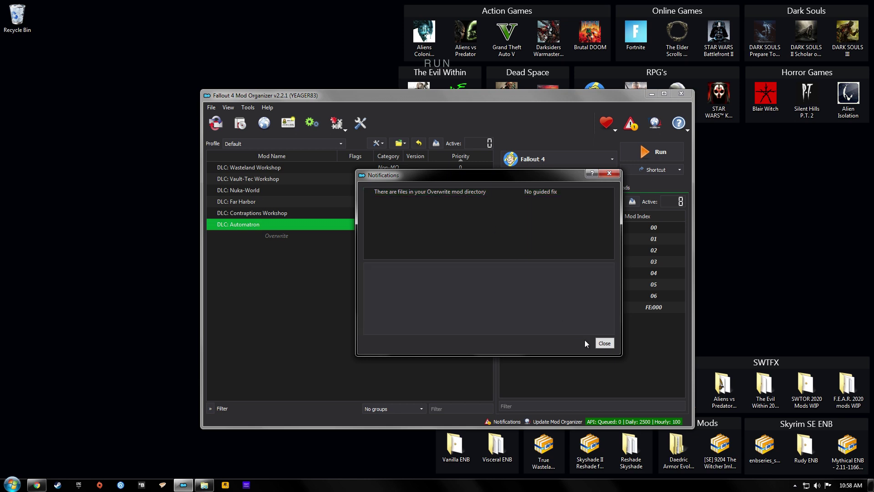
pyautogui.click(601, 345)
pyautogui.click(283, 235)
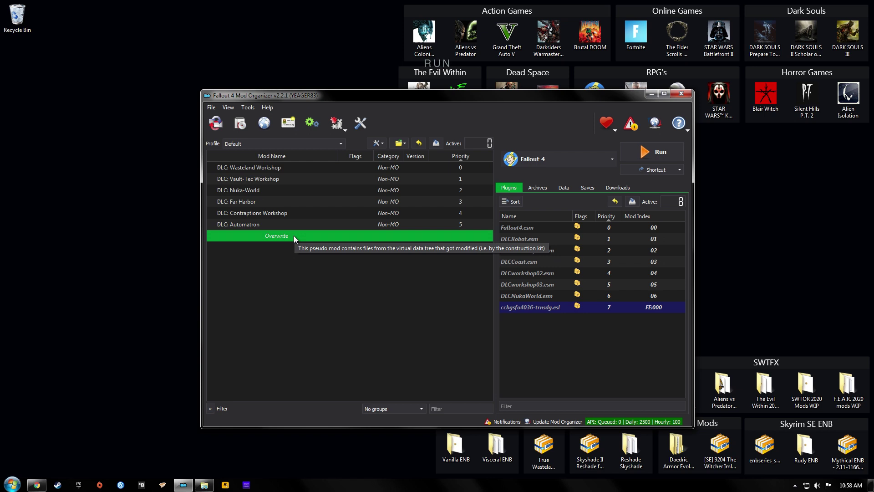
pyautogui.doubleClick(293, 236)
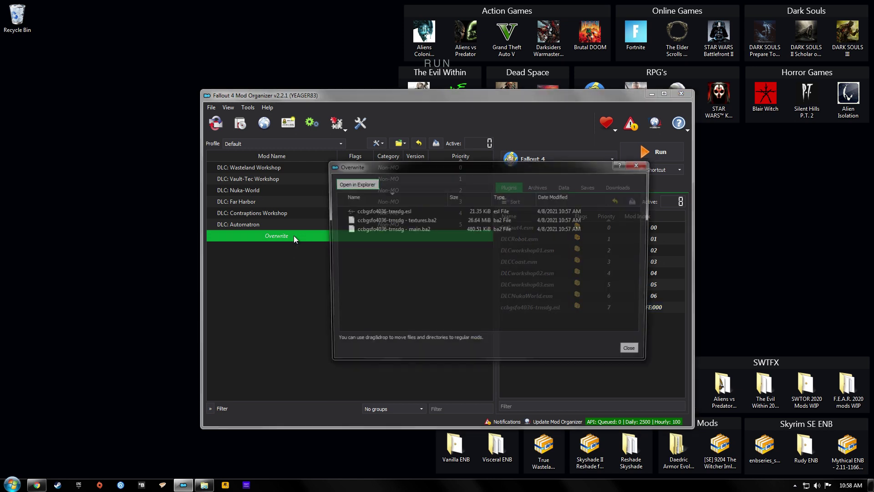
pyautogui.click(379, 210)
pyautogui.click(383, 220)
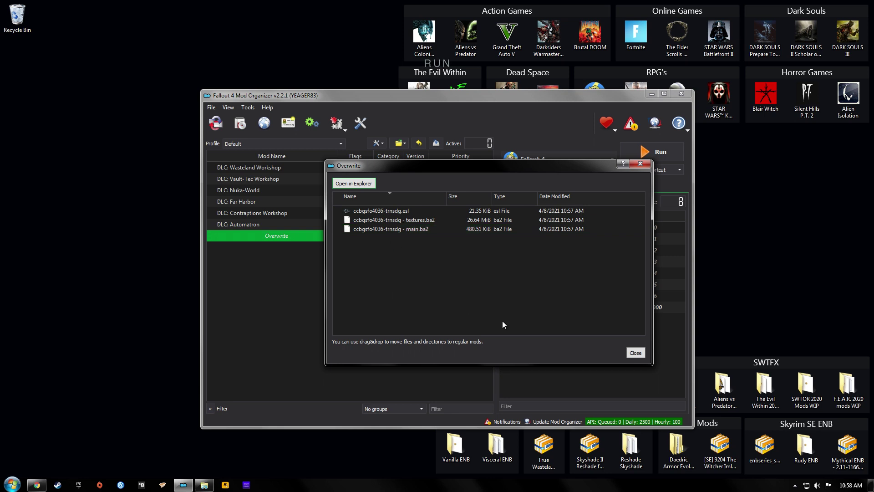
pyautogui.click(636, 353)
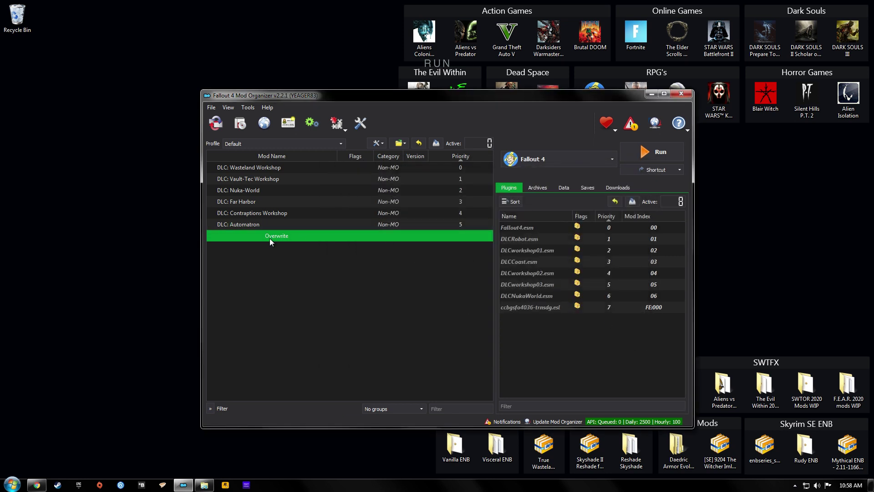
# Create a new mod named 'TransDOGrifier - (Creation Club)' from the Overwrite contents
pyautogui.rightClick(285, 236)
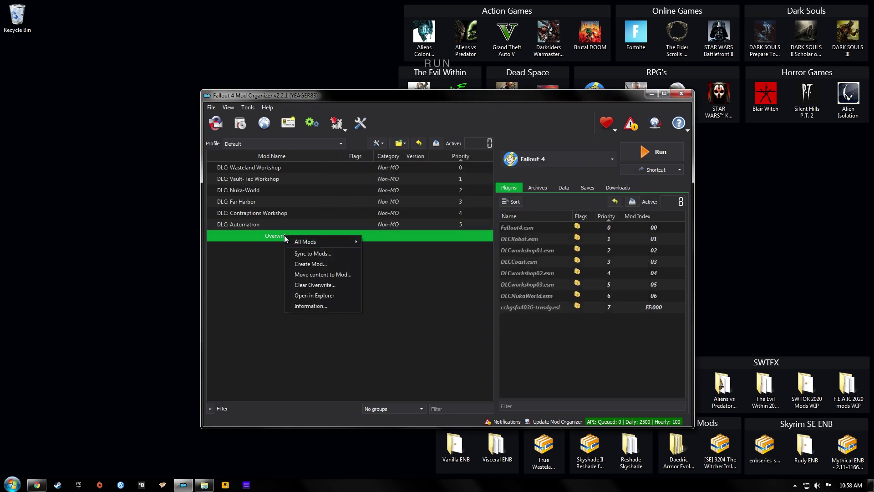
pyautogui.click(313, 264)
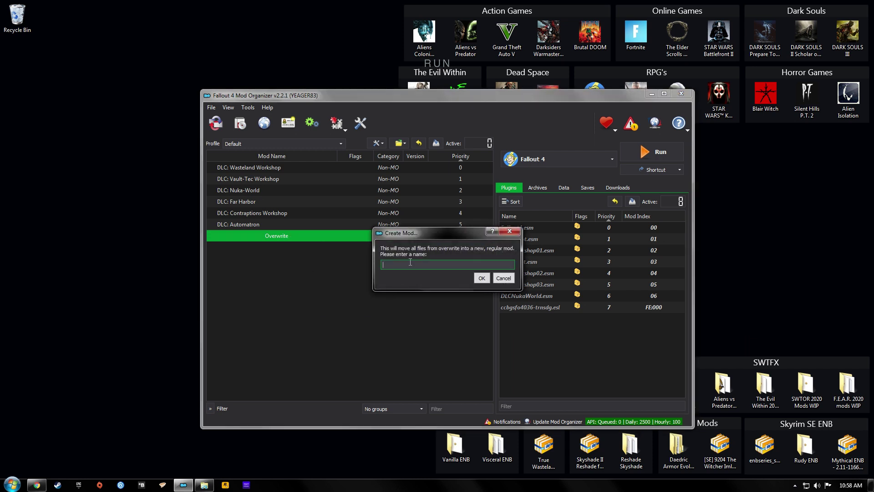
pyautogui.write('Trans')
pyautogui.write('DOGri')
pyautogui.write('fier - ')
pyautogui.write('(Creat')
pyautogui.write('ion Club')
pyautogui.write(')')
pyautogui.click(478, 278)
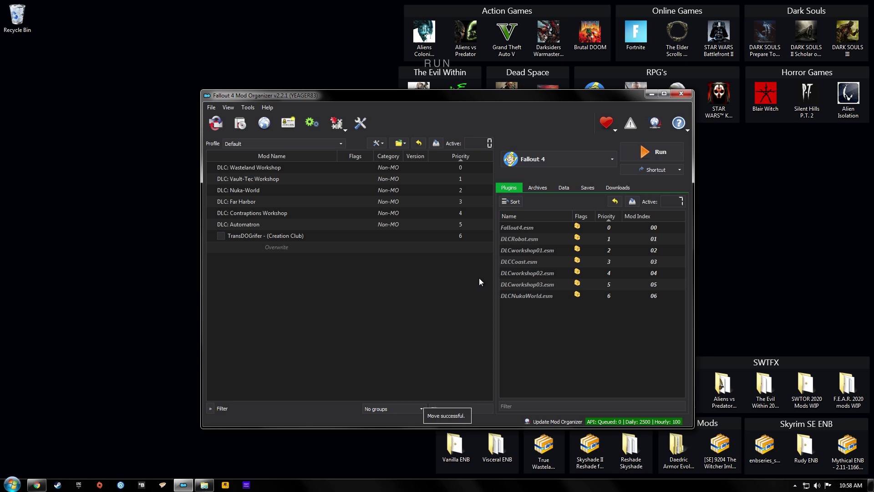
# Enable the TransDOGrifer - (Creation Club) mod in the mod list
pyautogui.click(278, 235)
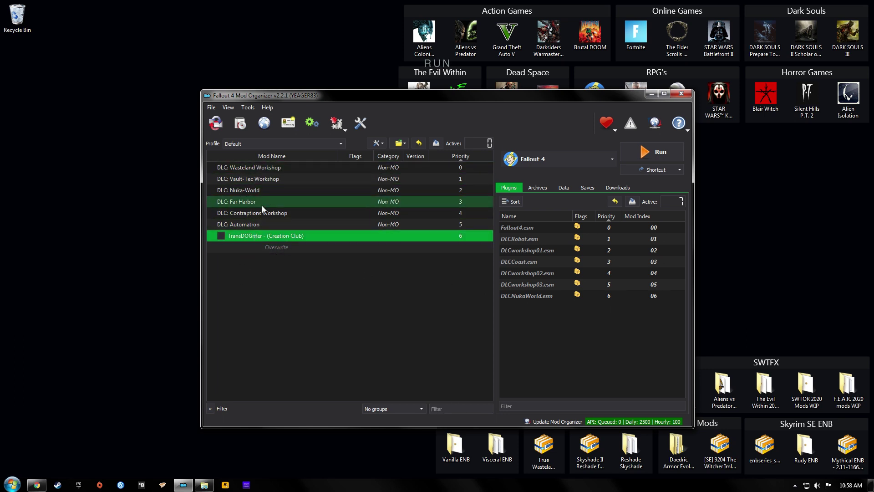
pyautogui.click(221, 235)
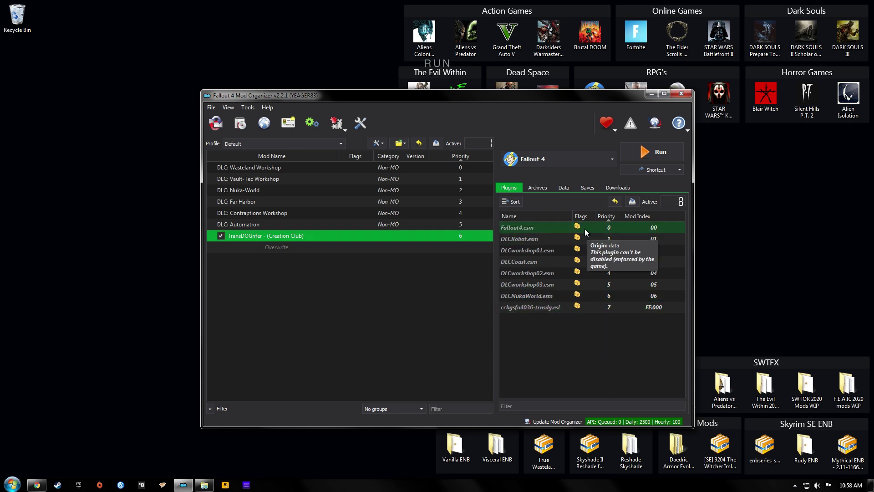
pyautogui.moveTo(581, 306)
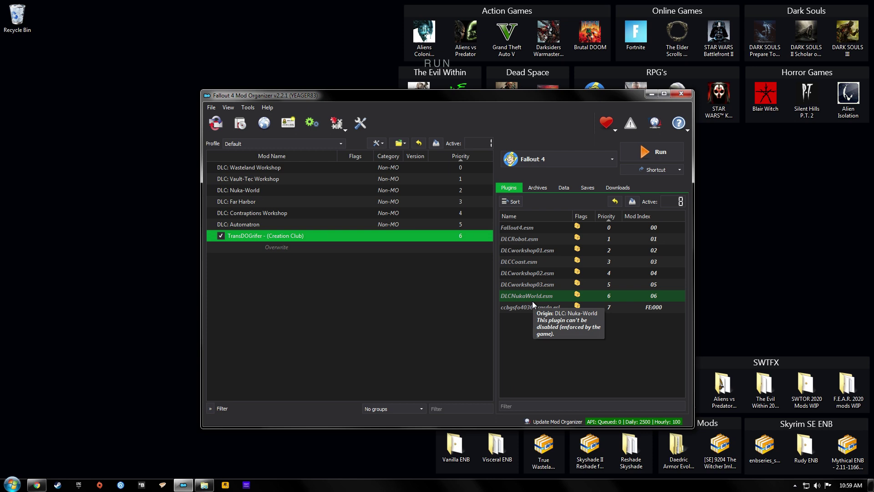
# Confirm ccbgsfo4036-trnsdg.esl sits below DLCNukaWorld.esm, then minimize Mod Organizer 2
pyautogui.click(617, 188)
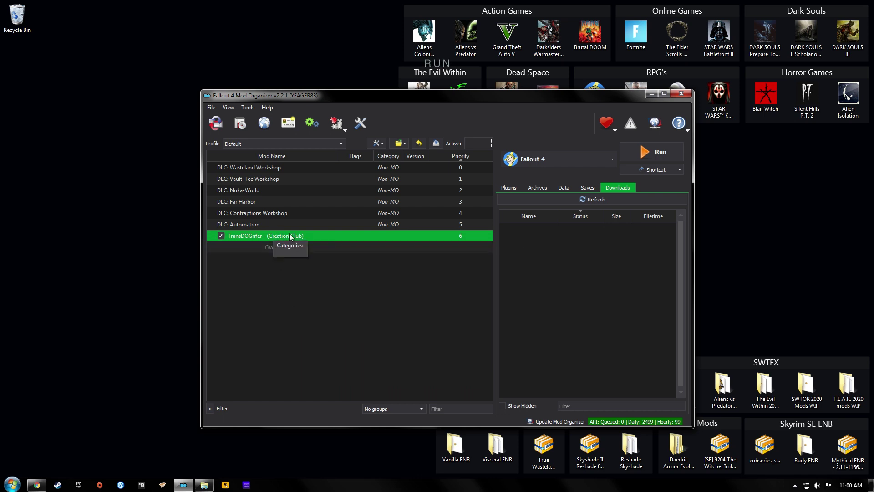
pyautogui.click(509, 188)
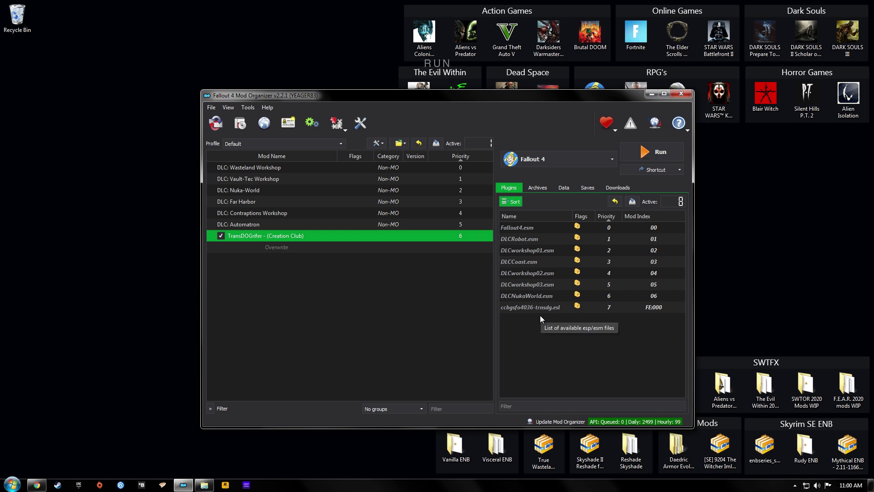
pyautogui.moveTo(560, 311)
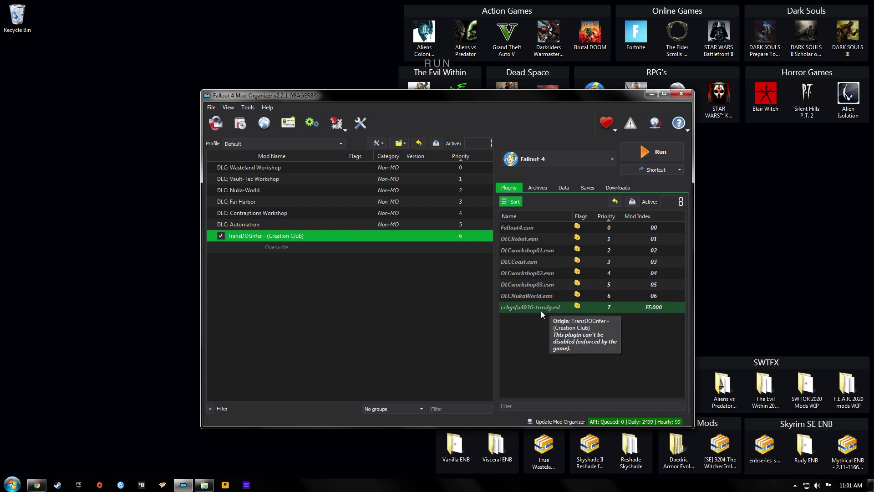
pyautogui.click(183, 484)
pyautogui.moveTo(201, 488)
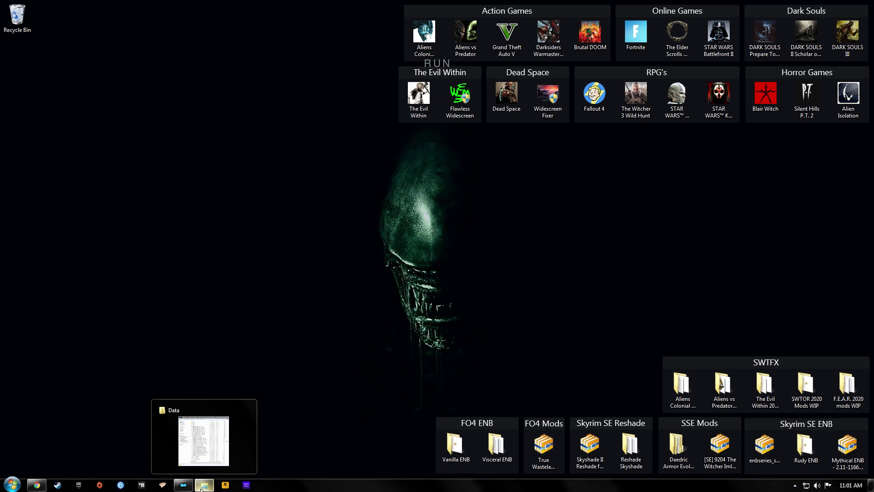